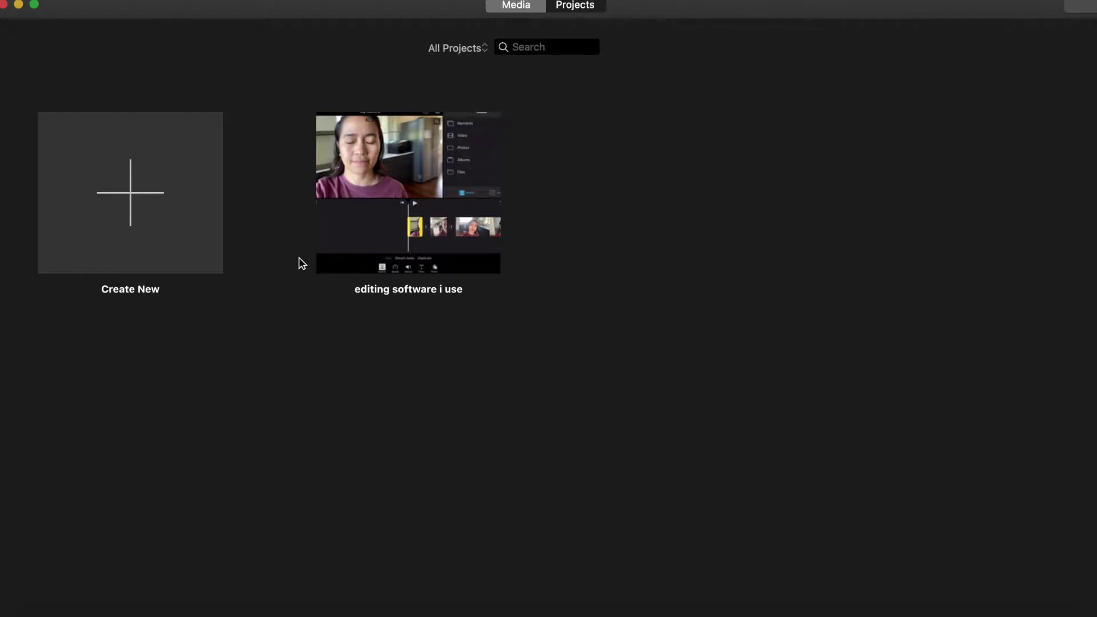
Create a new Movie project from the Projects browser, opening an empty My Movie 2 timeline.
left_click(132, 196)
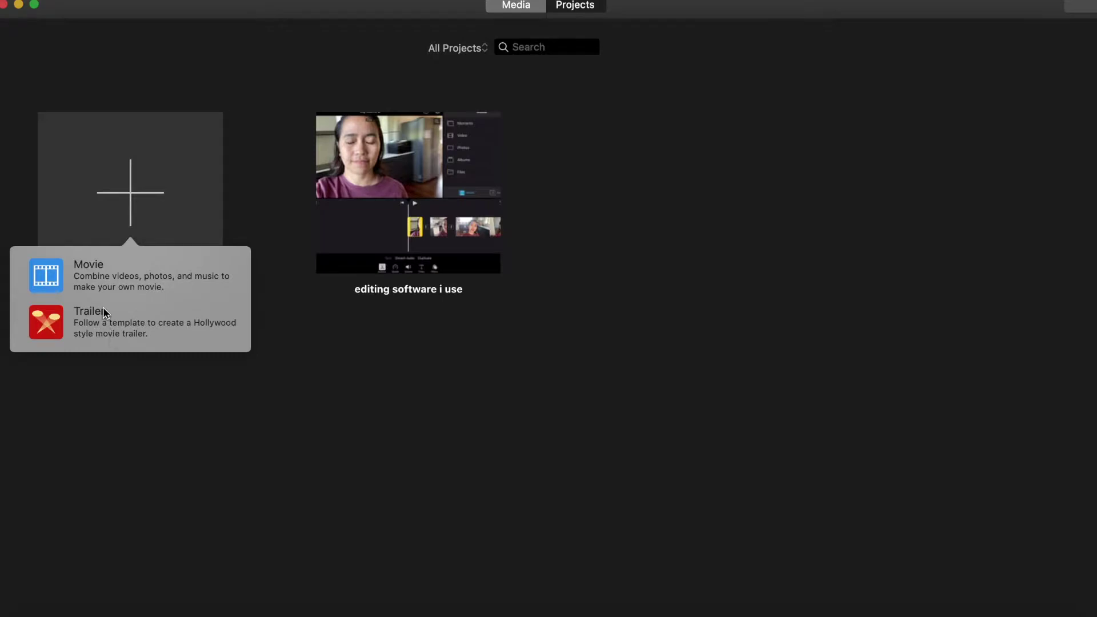
left_click(91, 271)
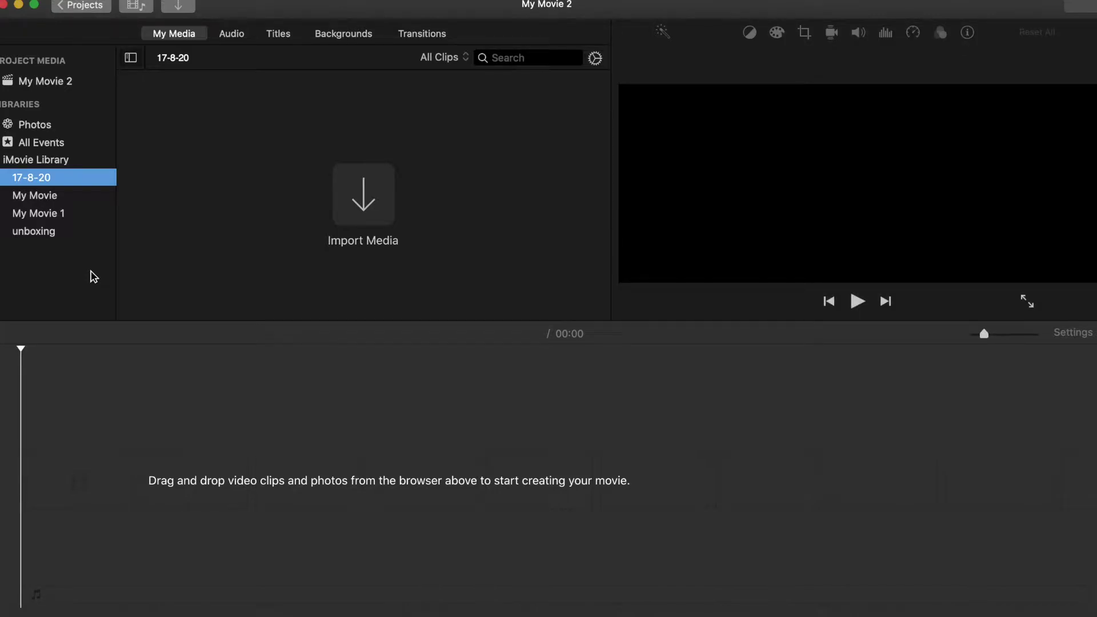
Drag IMG_4054.MOV from the Downloads unboxing folder in Finder into the iMovie timeline.
left_click(61, 490)
key("super+Tab")
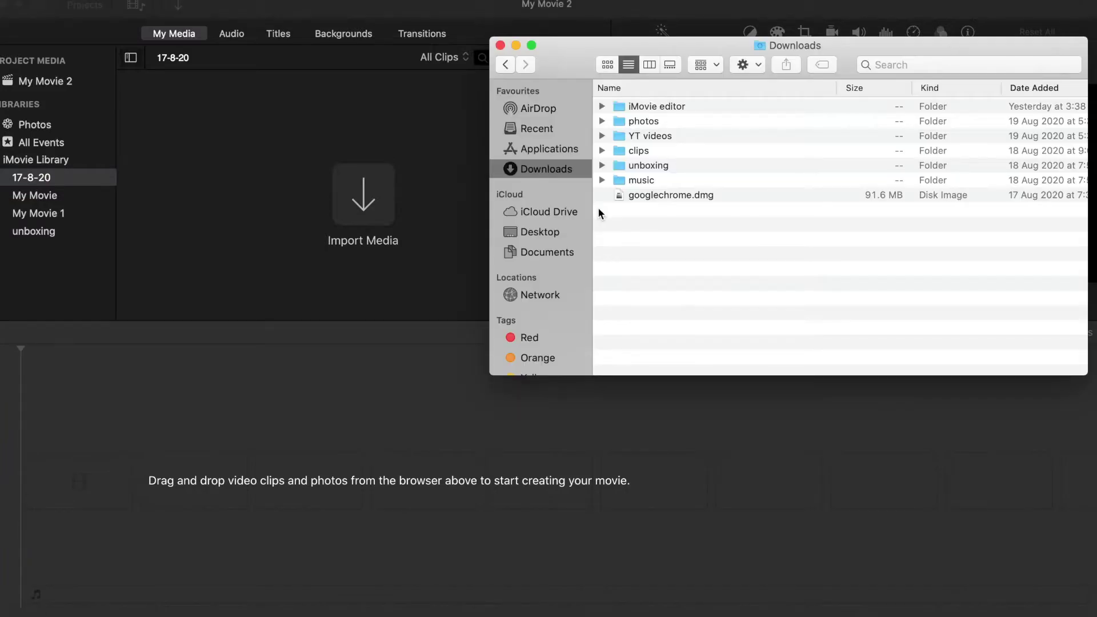
left_click(601, 165)
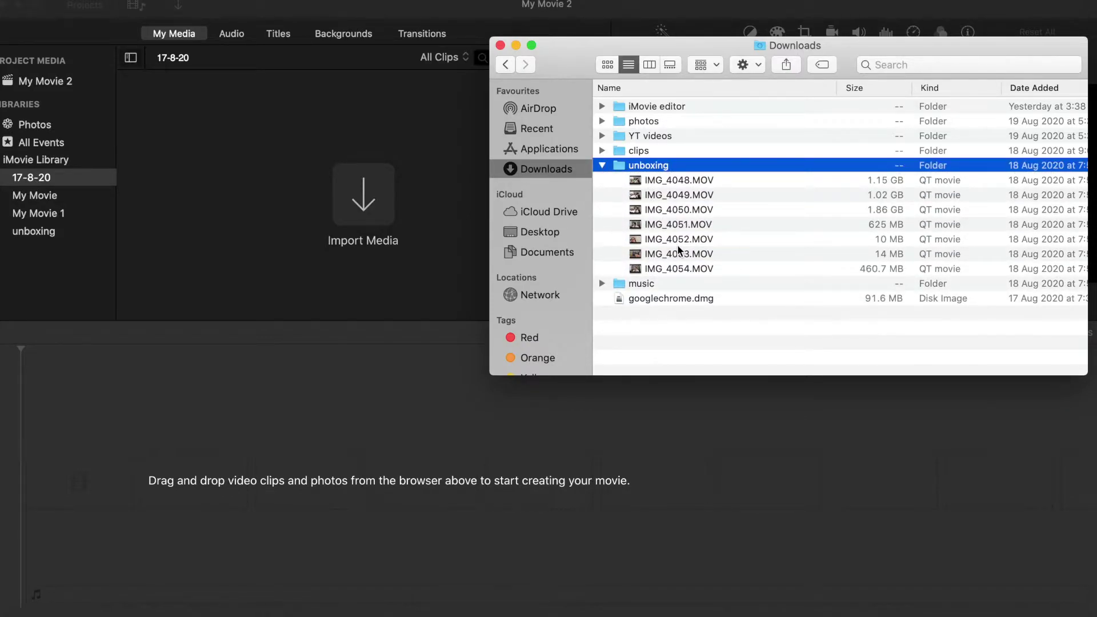
left_click_drag(661, 269, 40, 496)
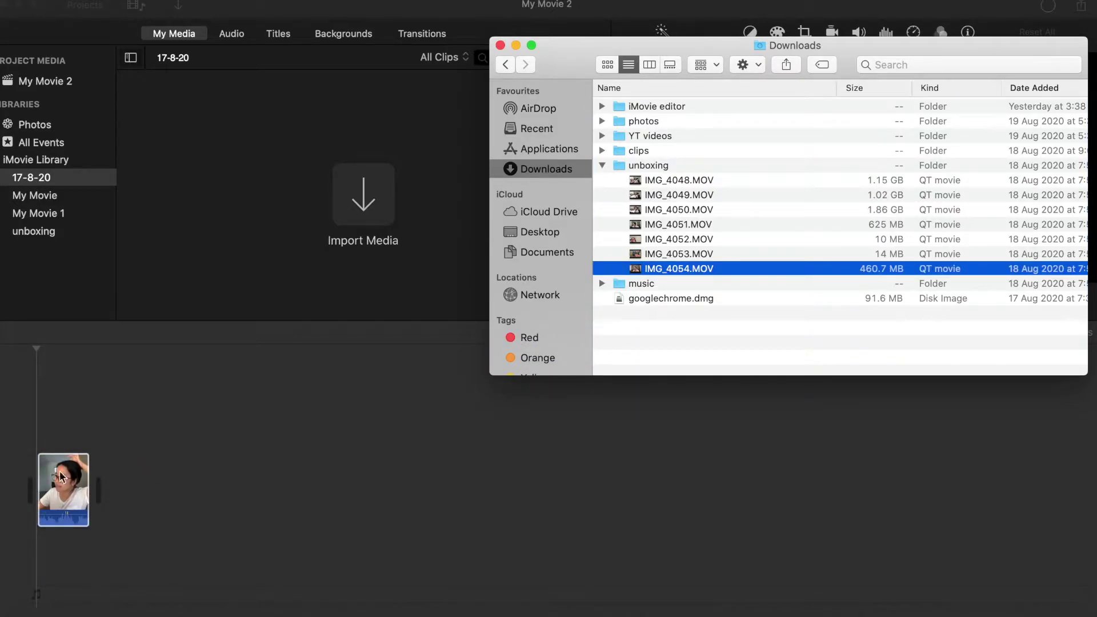
left_click(188, 517)
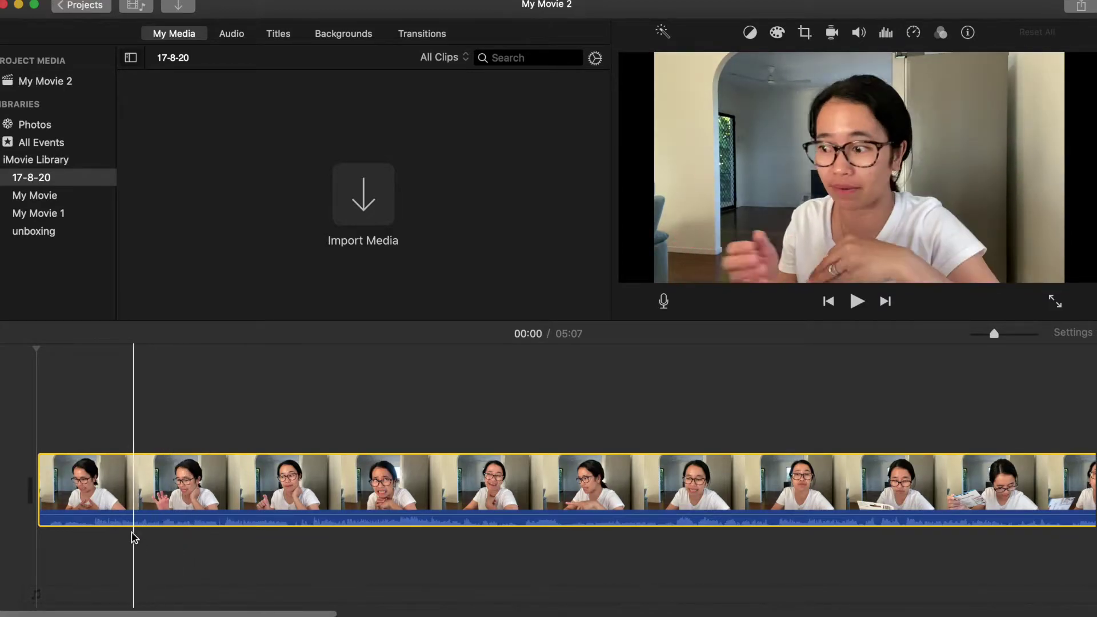
Split the talking-head clip at 00:08 with Split Clip, then again at 00:14 with Cmd+B.
left_click(125, 490)
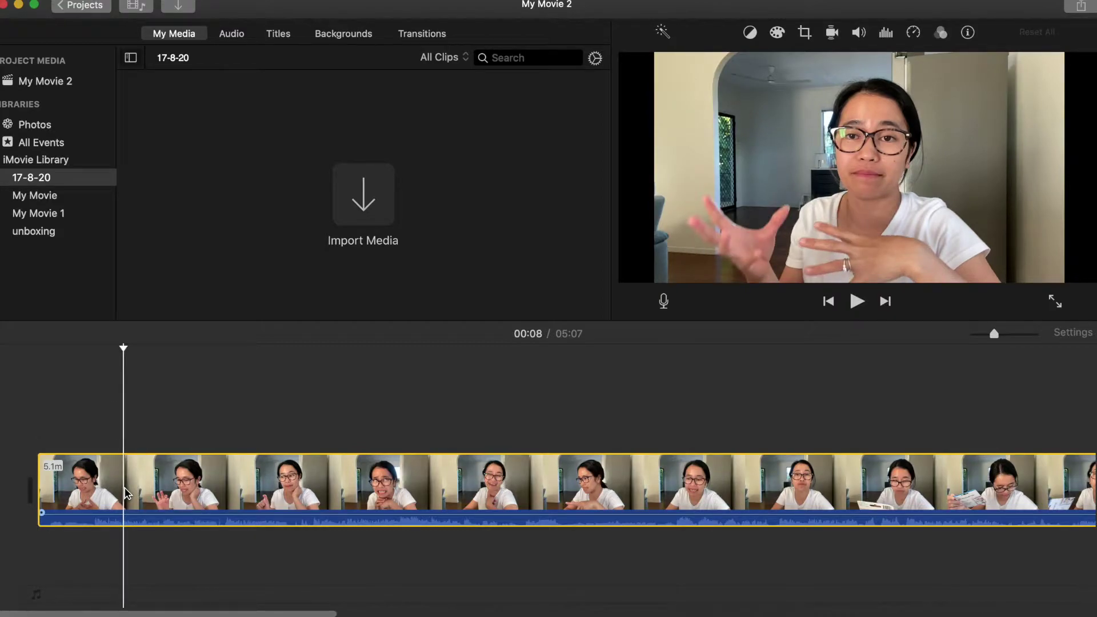
right_click(127, 493)
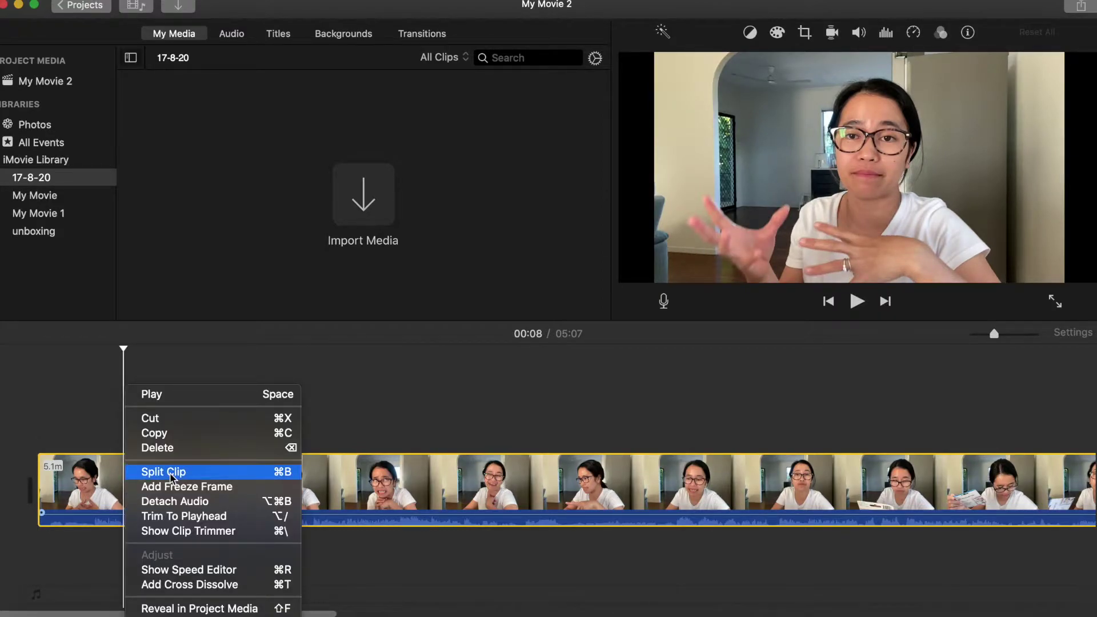
left_click(185, 472)
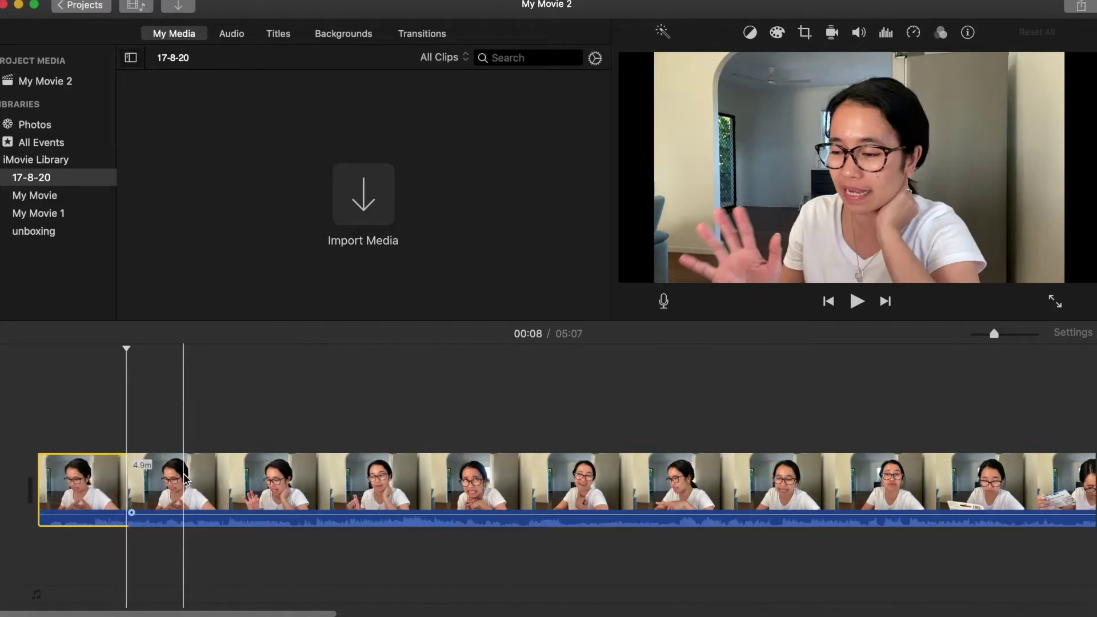
left_click(192, 491)
key("super+b")
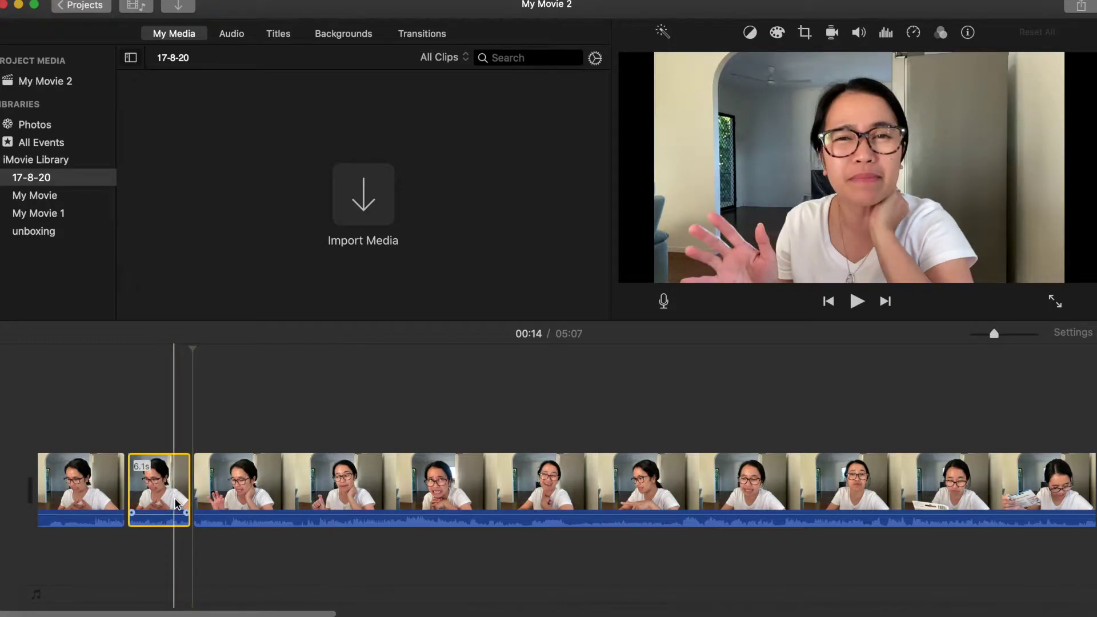
Delete the 00:08–00:14 middle clip, trimming the movie from 05:07 to 05:01.
right_click(175, 503)
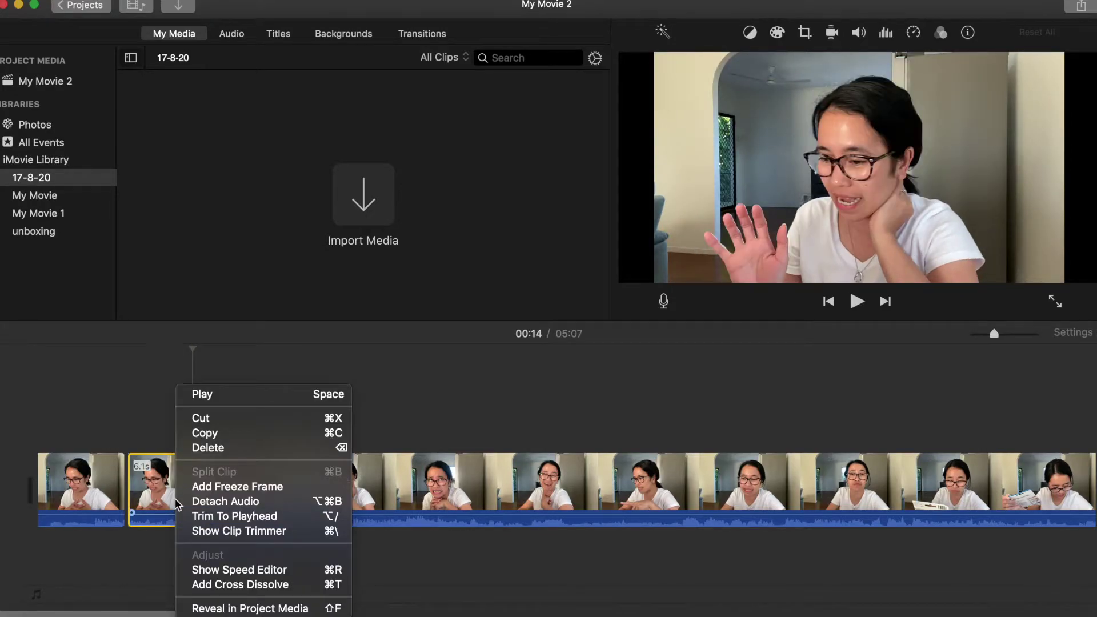
left_click(478, 387)
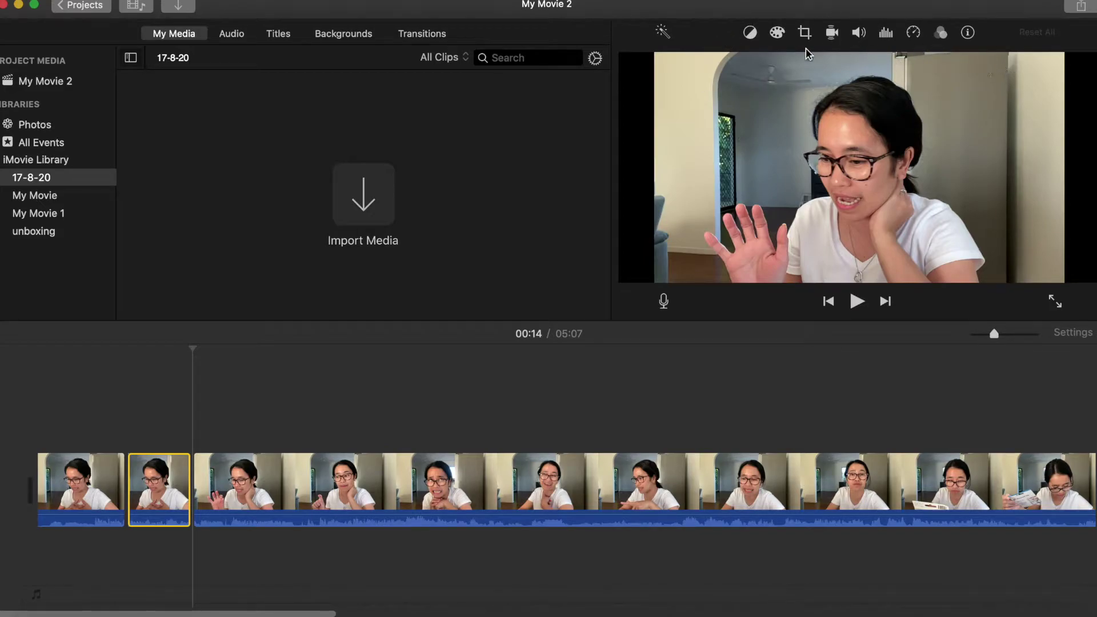
right_click(168, 490)
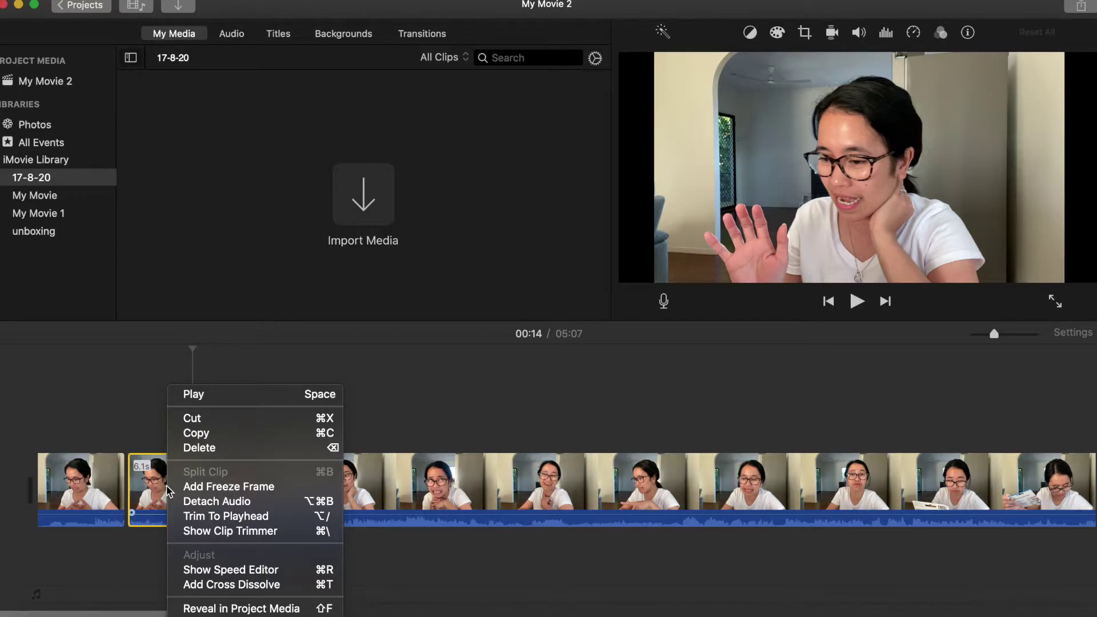
left_click(142, 422)
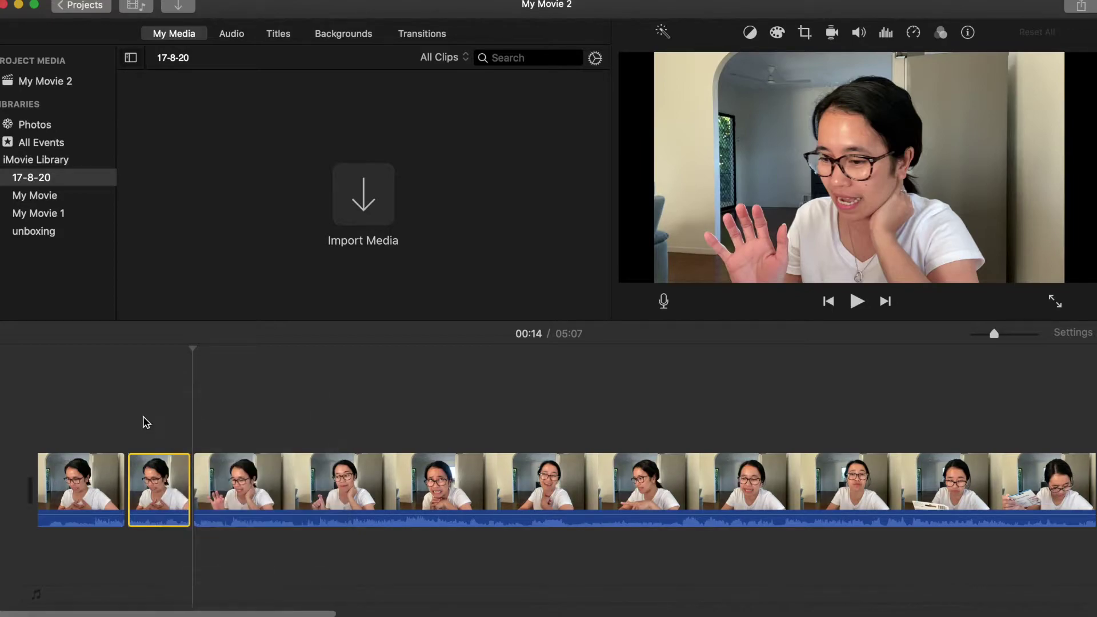
right_click(157, 483)
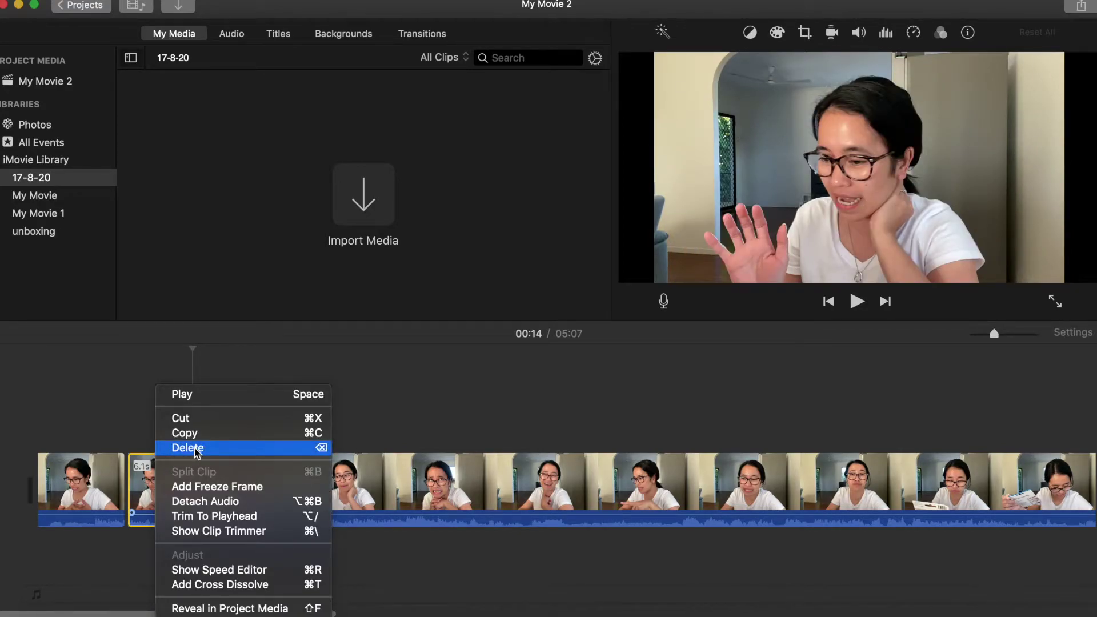
left_click(142, 555)
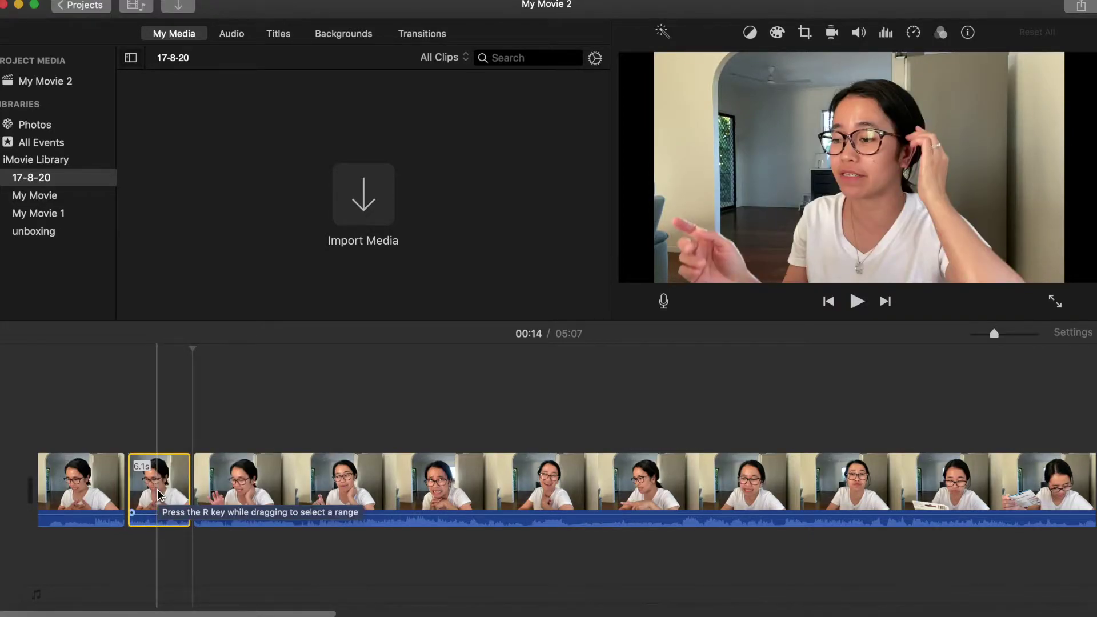
key("Delete")
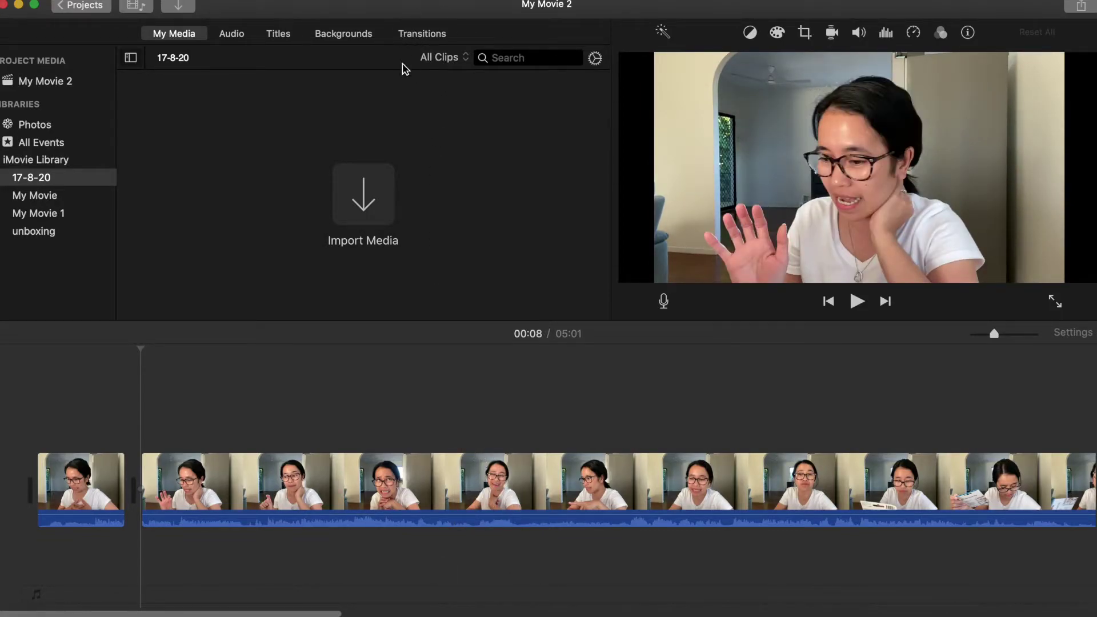
left_click(428, 37)
Add a Fade to Black transition at the clip join, preview it, then drag in Presentation 2.mov.
scroll(345, 214, "down", 3)
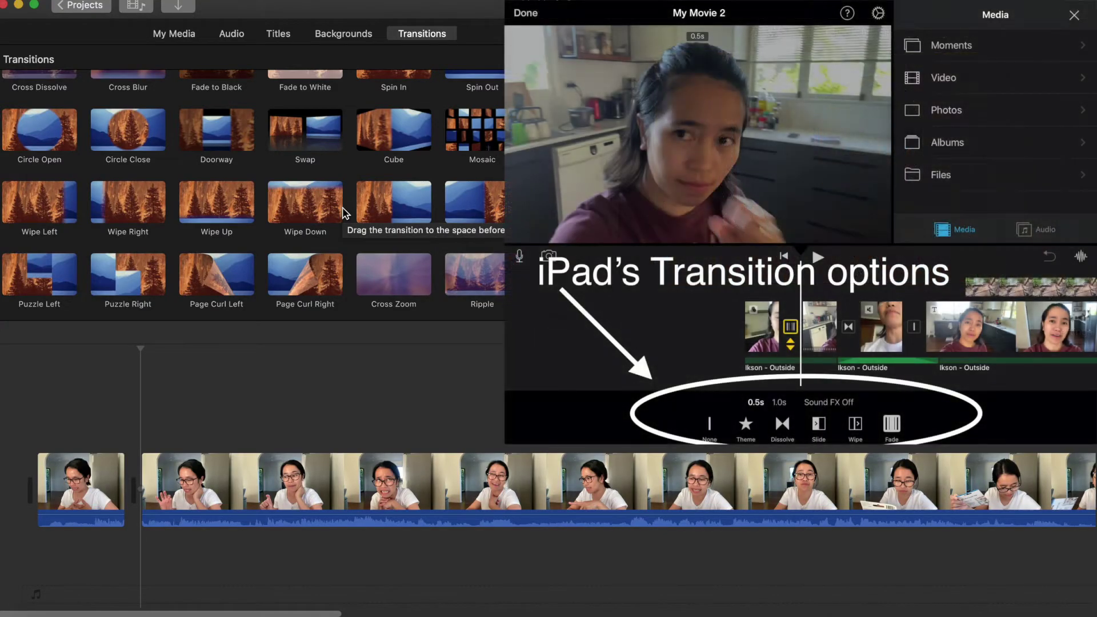
scroll(345, 214, "up", 3)
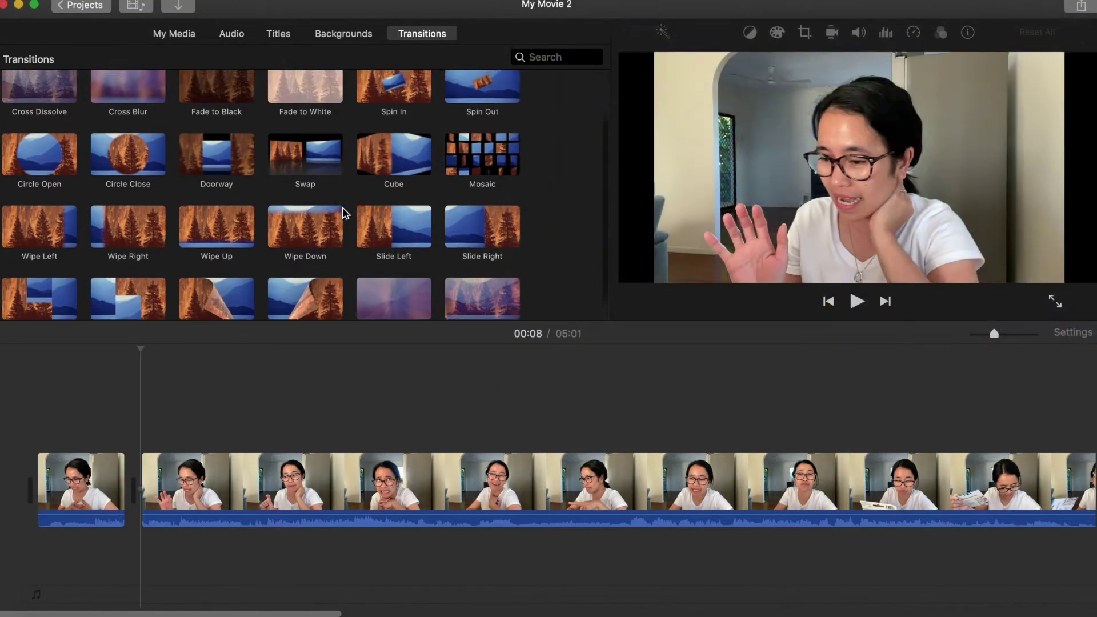
scroll(345, 214, "down", 2)
scroll(345, 213, "up", 3)
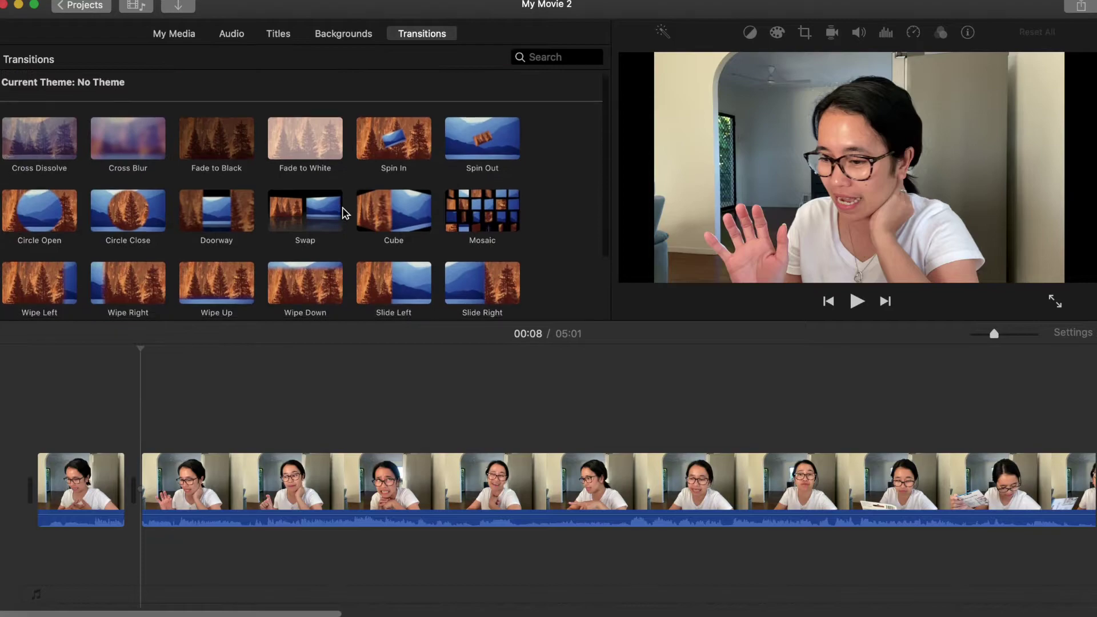
scroll(345, 214, "down", 5)
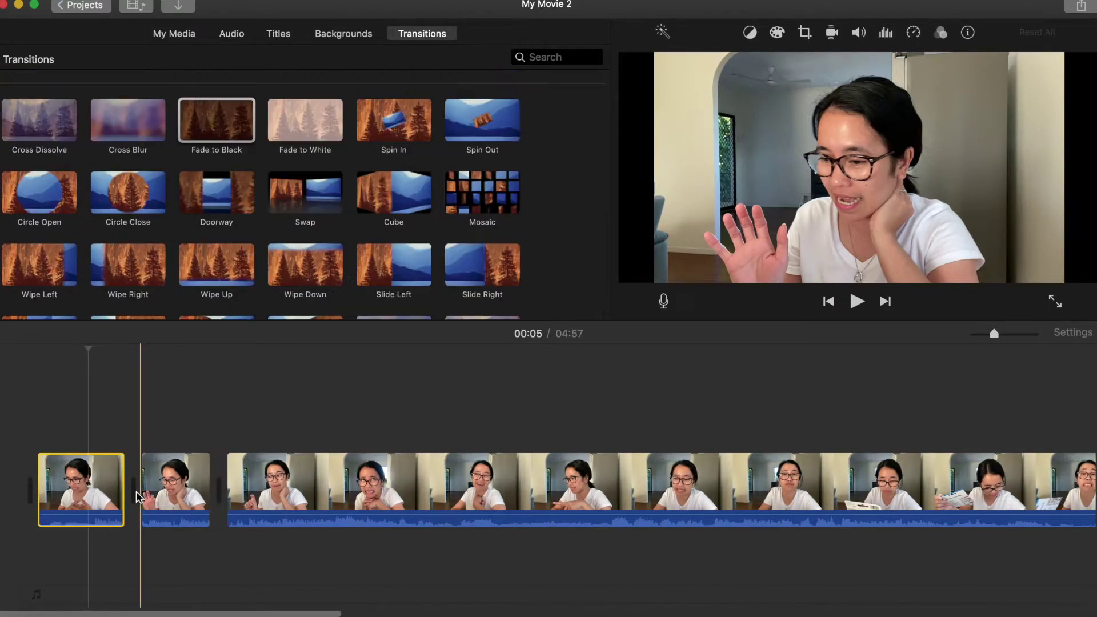
left_click_drag(236, 127, 217, 492)
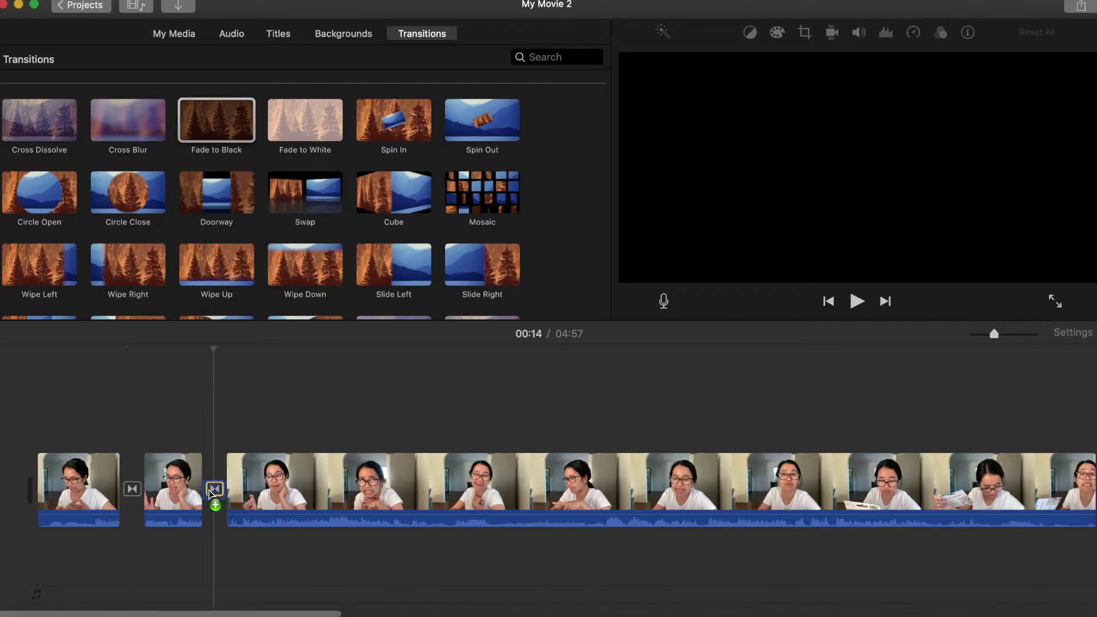
left_click(98, 491)
key("space")
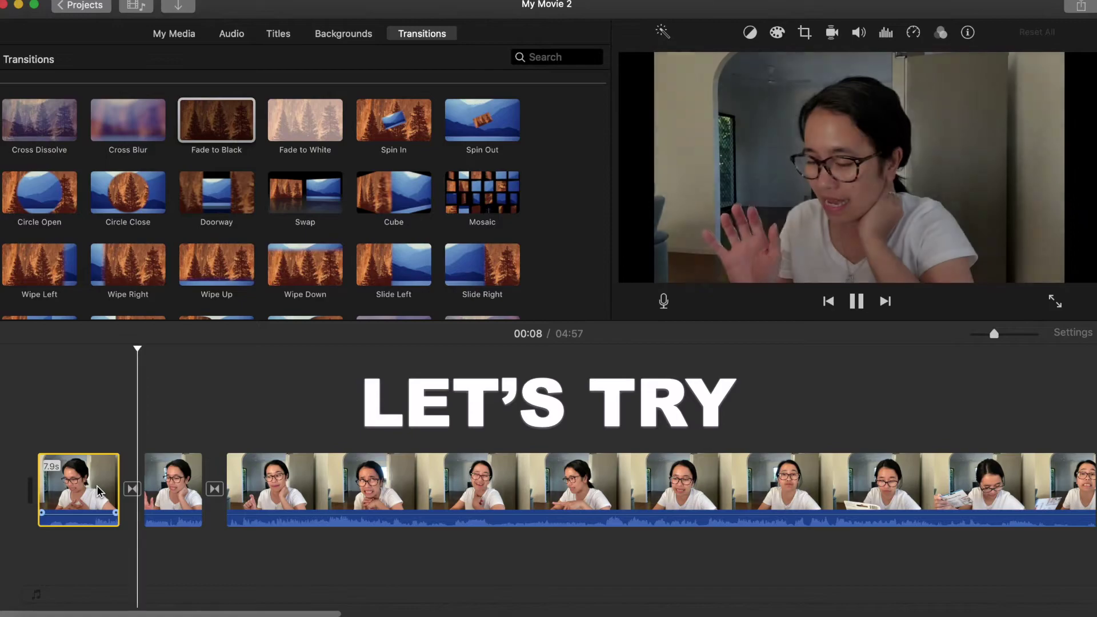
key("space")
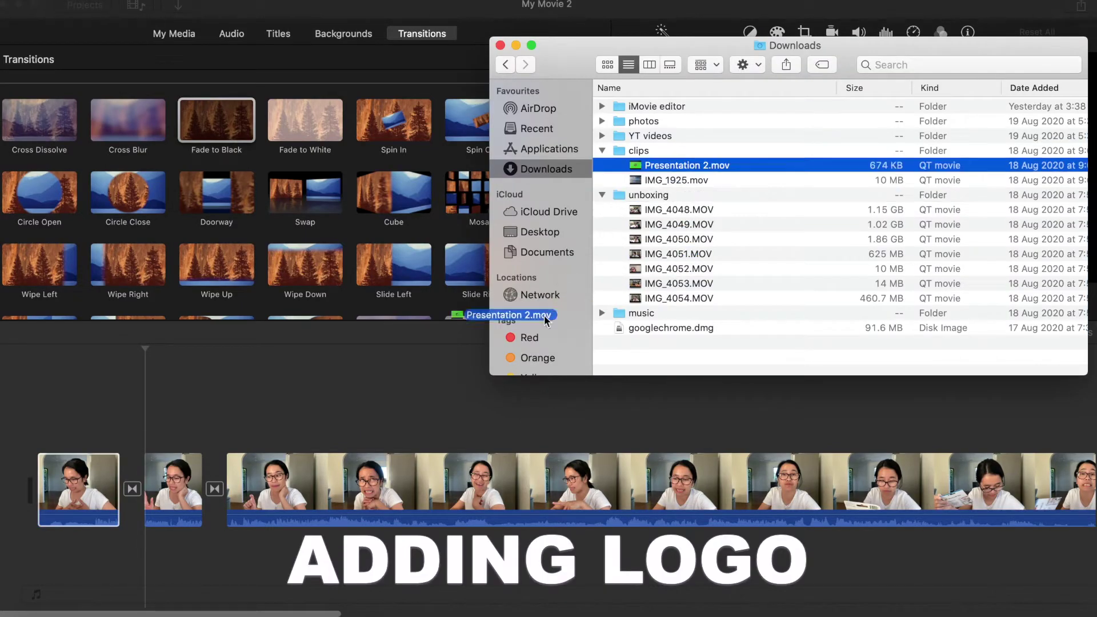
left_click_drag(452, 314, 121, 427)
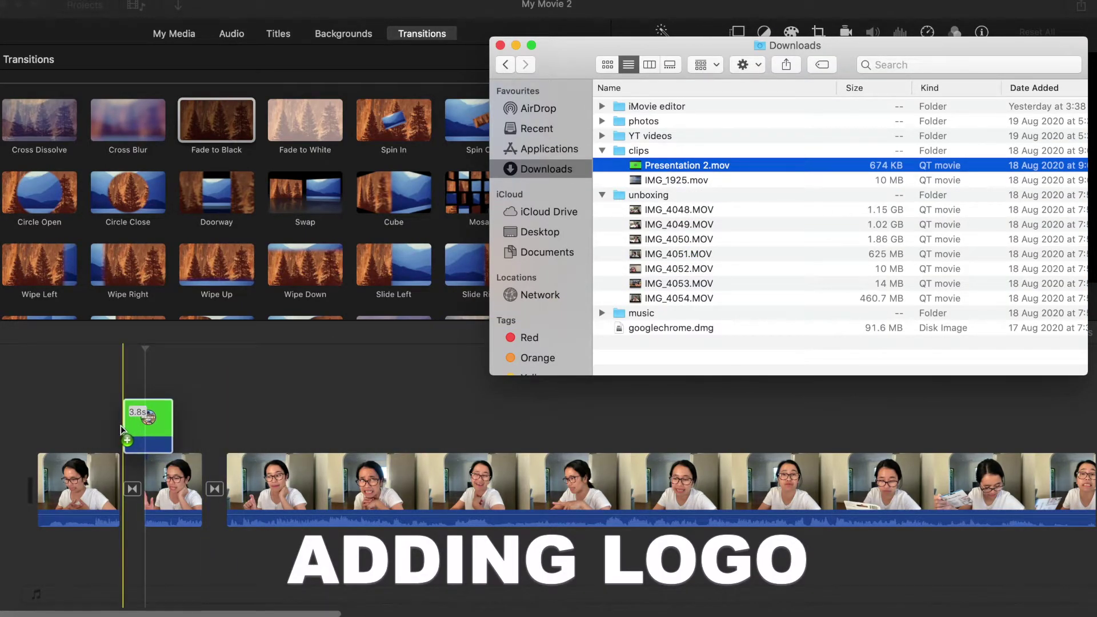
Select the Presentation 2.mov logo clip and set its cropping to fit the frame.
left_click(152, 430)
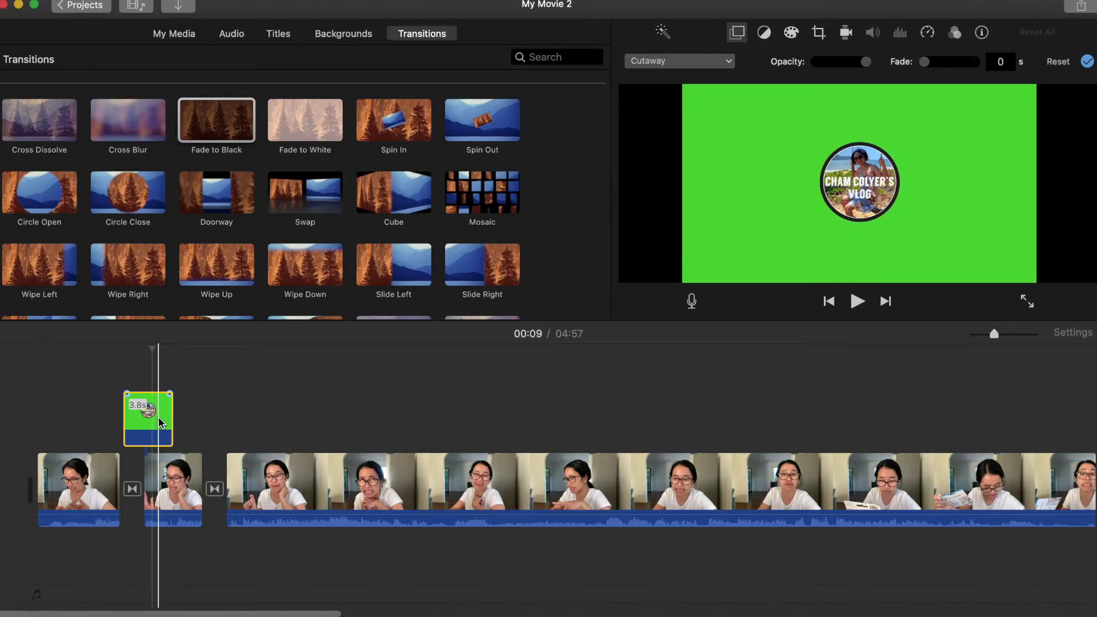
left_click(159, 422)
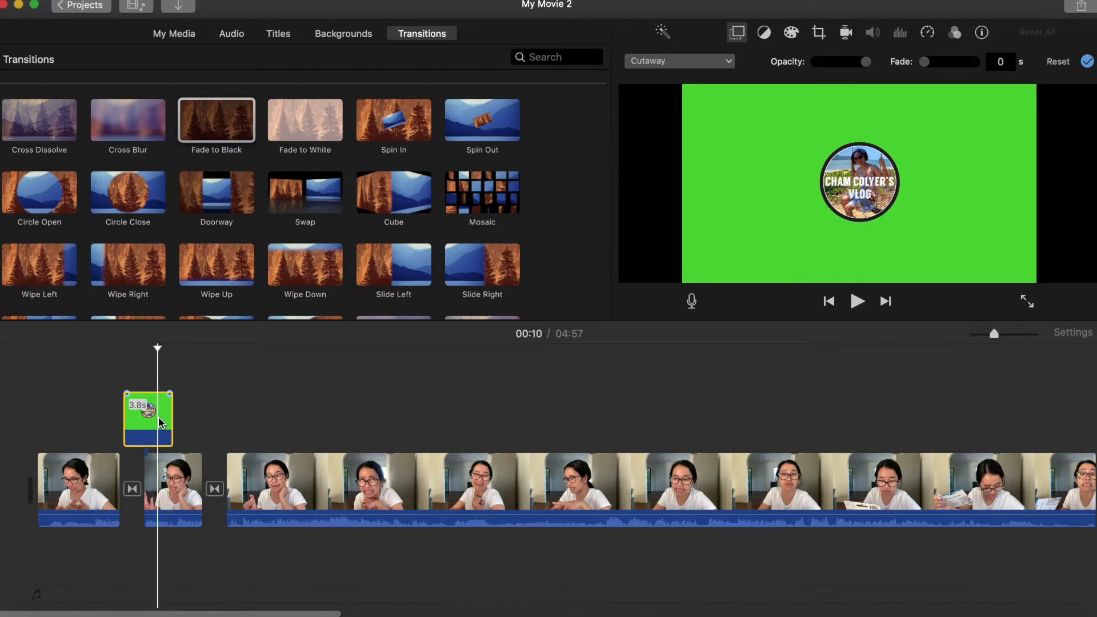
left_click(819, 34)
left_click(665, 61)
Set the logo clip's overlay style to Green/Blue Screen and replay the project to check it.
left_click(738, 36)
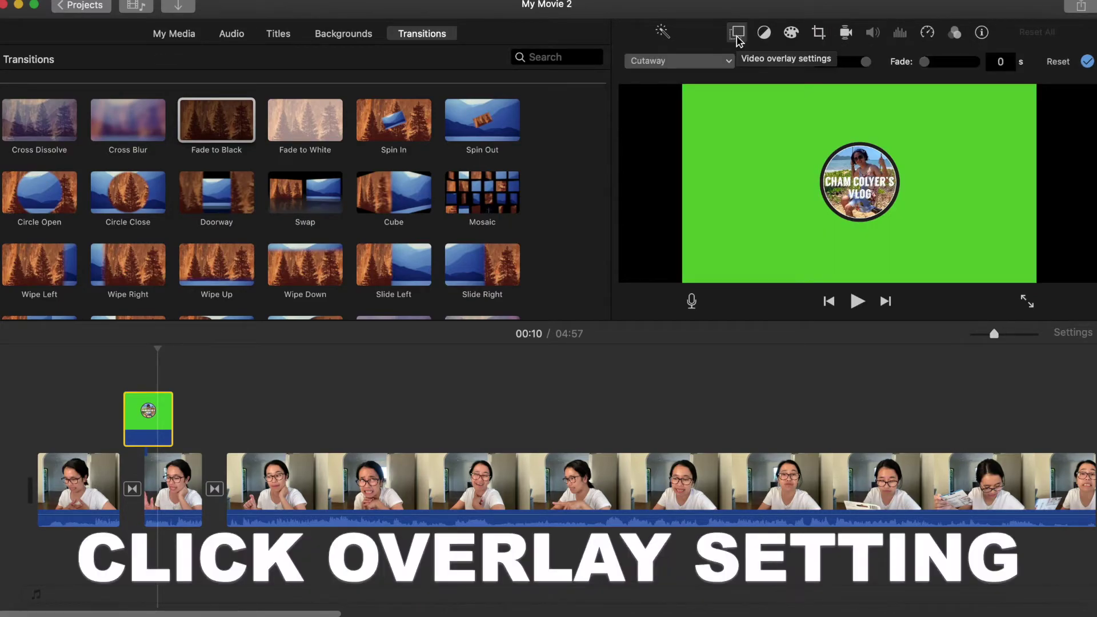
left_click(729, 60)
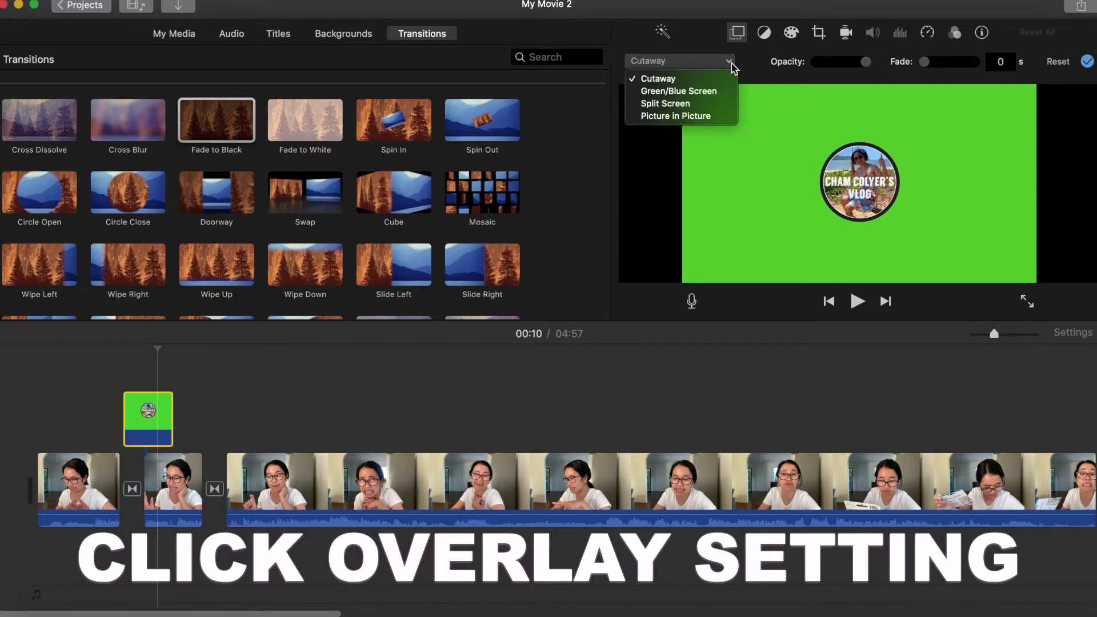
left_click(640, 92)
left_click(108, 480)
key("space")
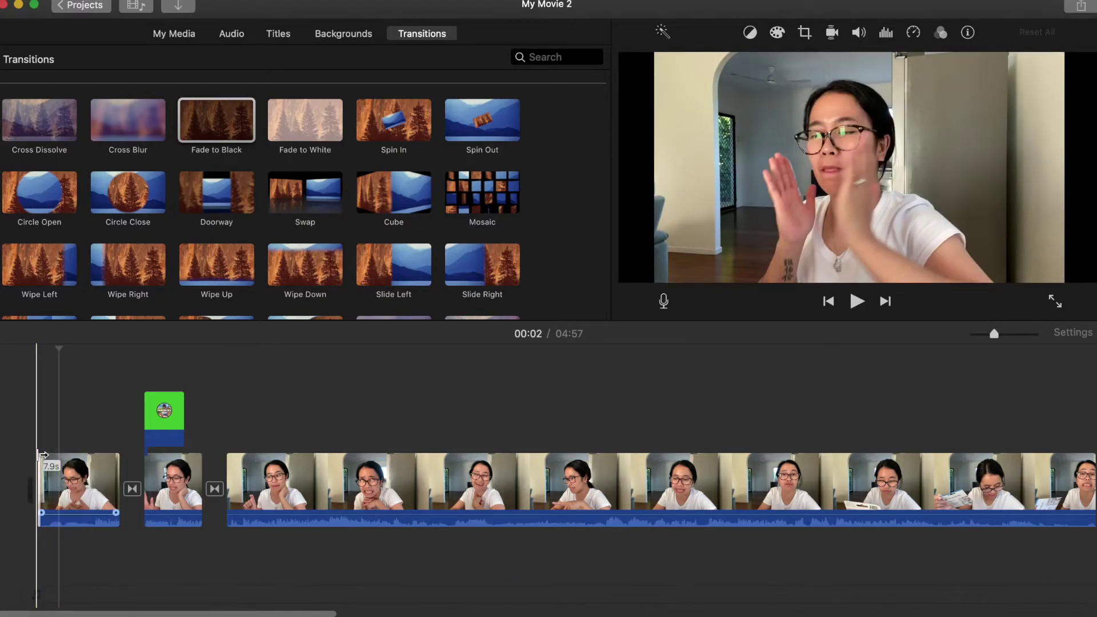
key("cmd+1")
Drag Ikson - New Day (Official) from Downloads below the clips, position it, and mute the second clip's audio.
left_click(23, 606)
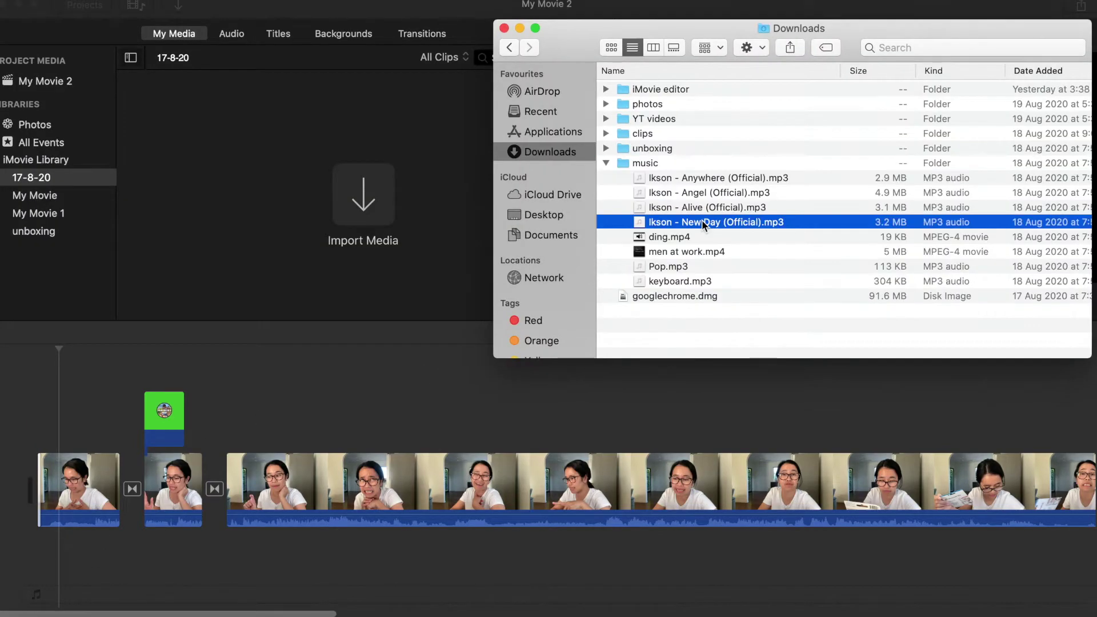
left_click_drag(702, 219, 33, 557)
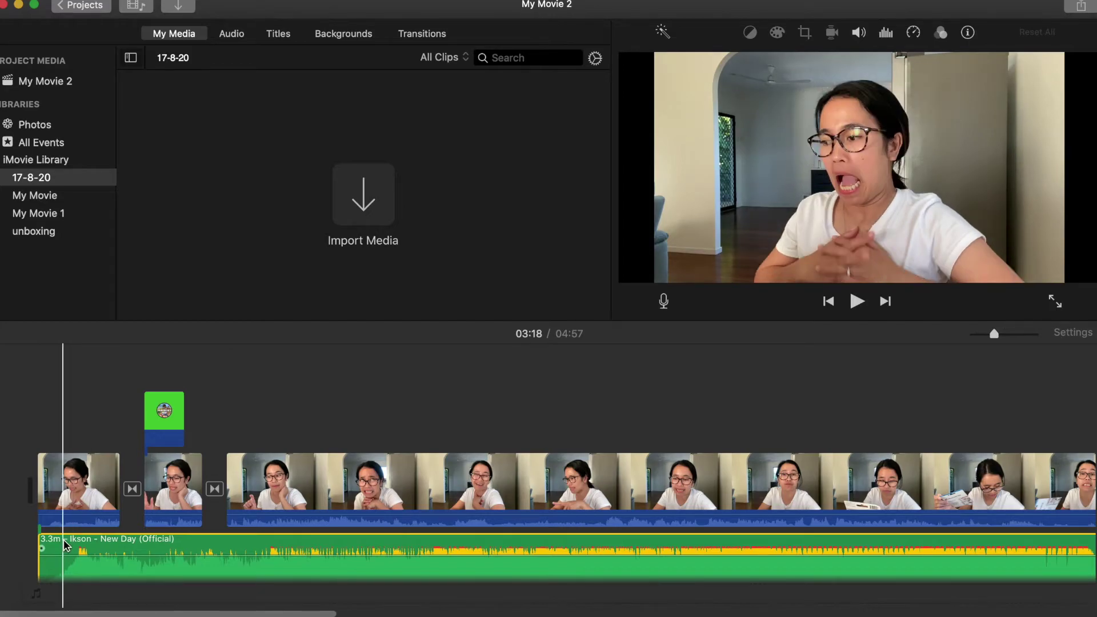
left_click_drag(67, 546, 115, 552)
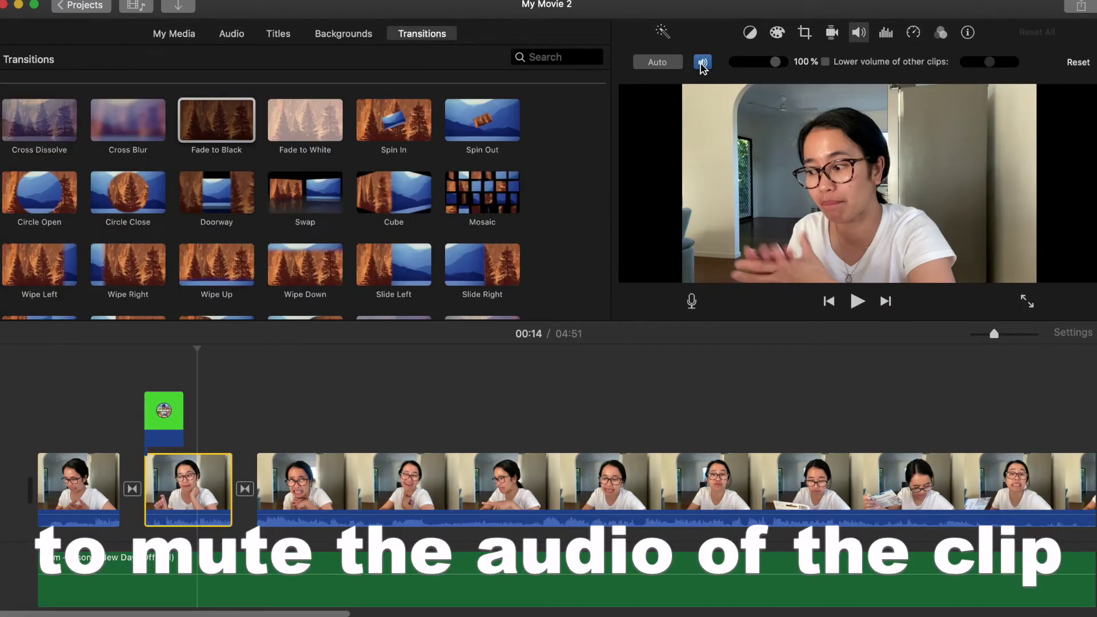
left_click(702, 63)
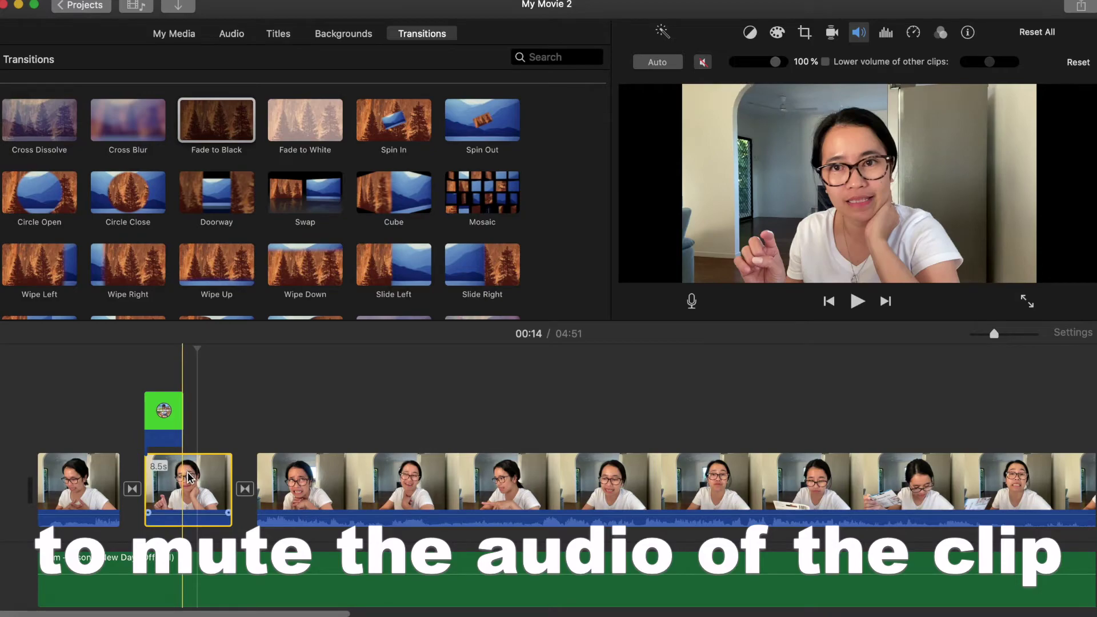
Select the first video clip, then the Ikson music clip, which now shows as muted.
left_click(106, 497)
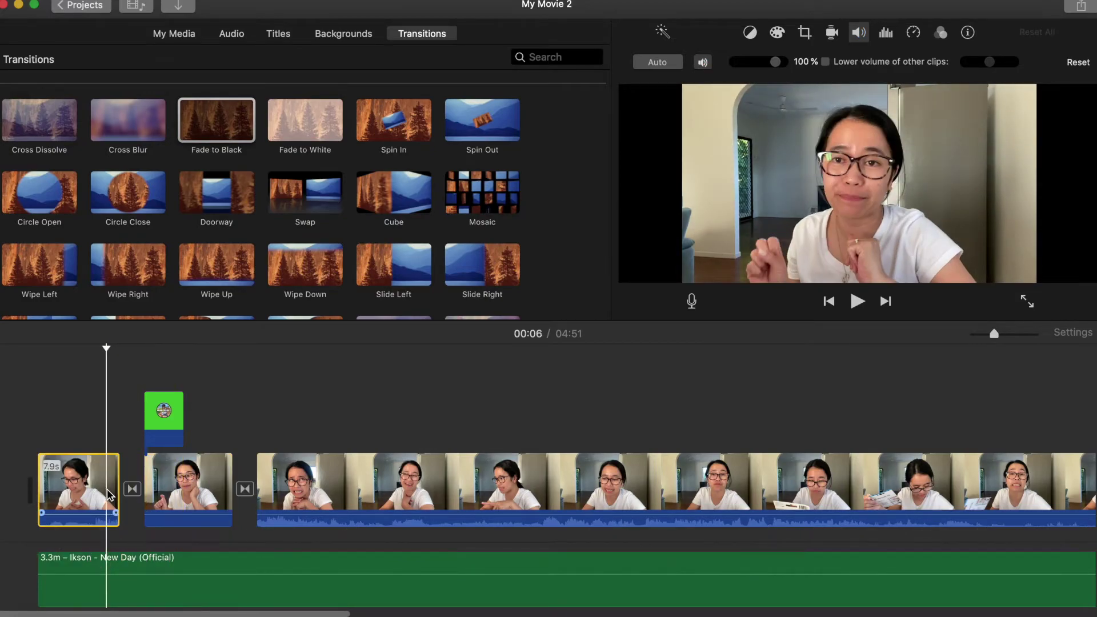
left_click(115, 568)
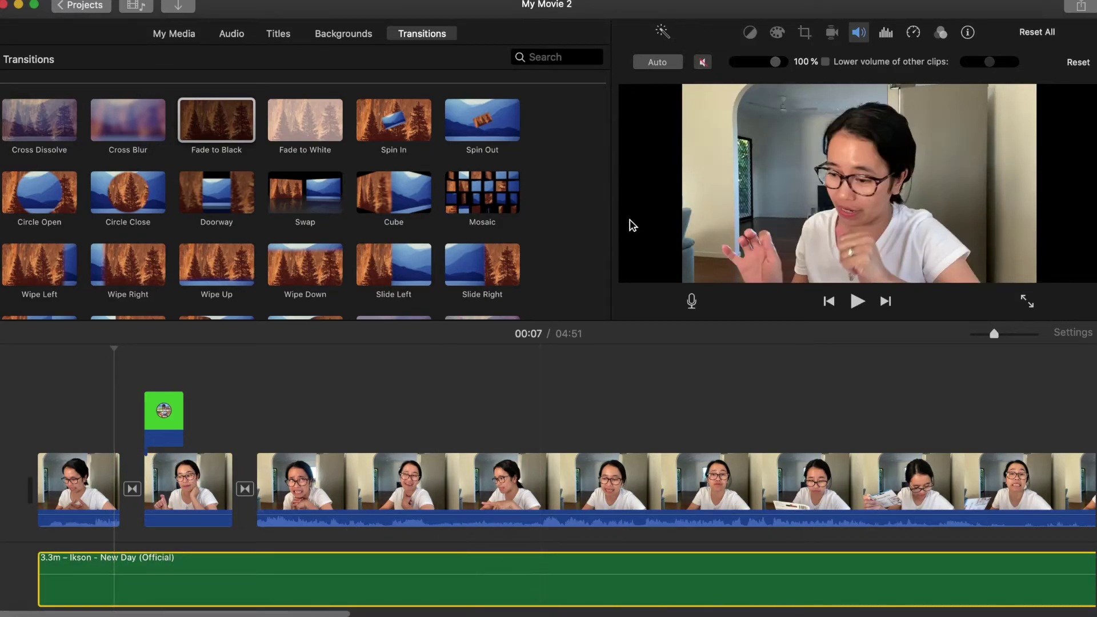
Split the Ikson music clip at the playhead and delete the unneeded piece.
right_click(107, 569)
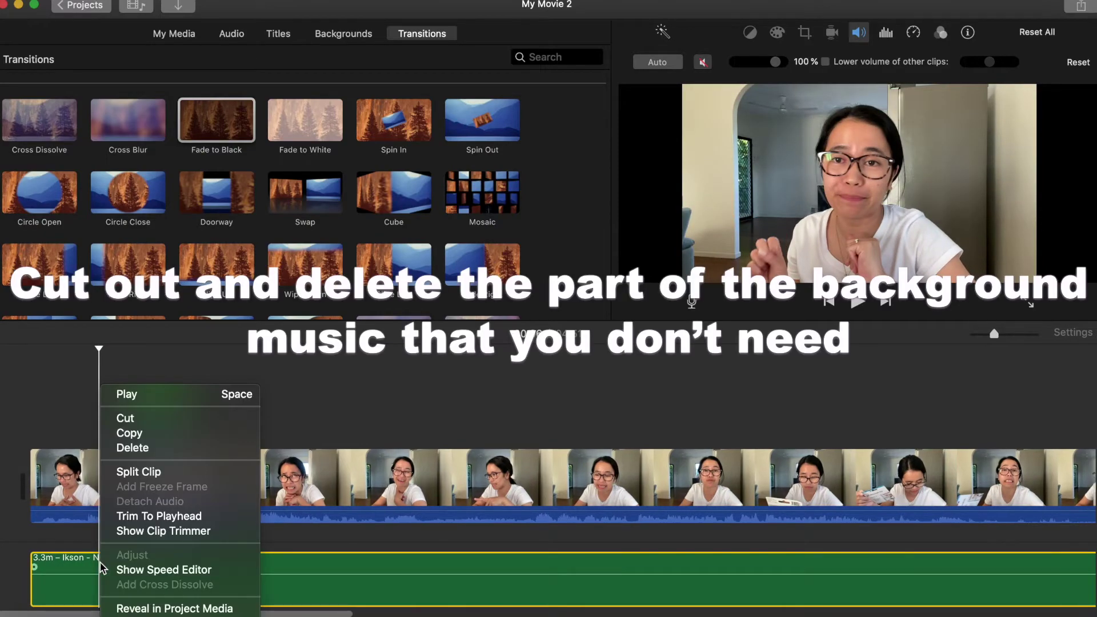
left_click(137, 472)
right_click(271, 549)
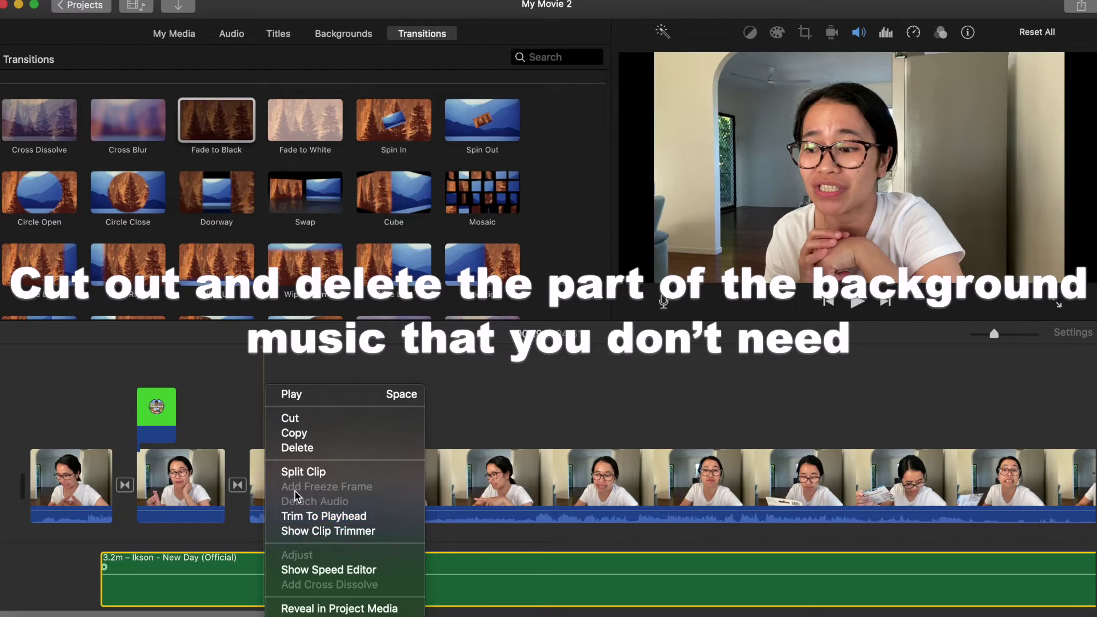
left_click(302, 475)
key("Delete")
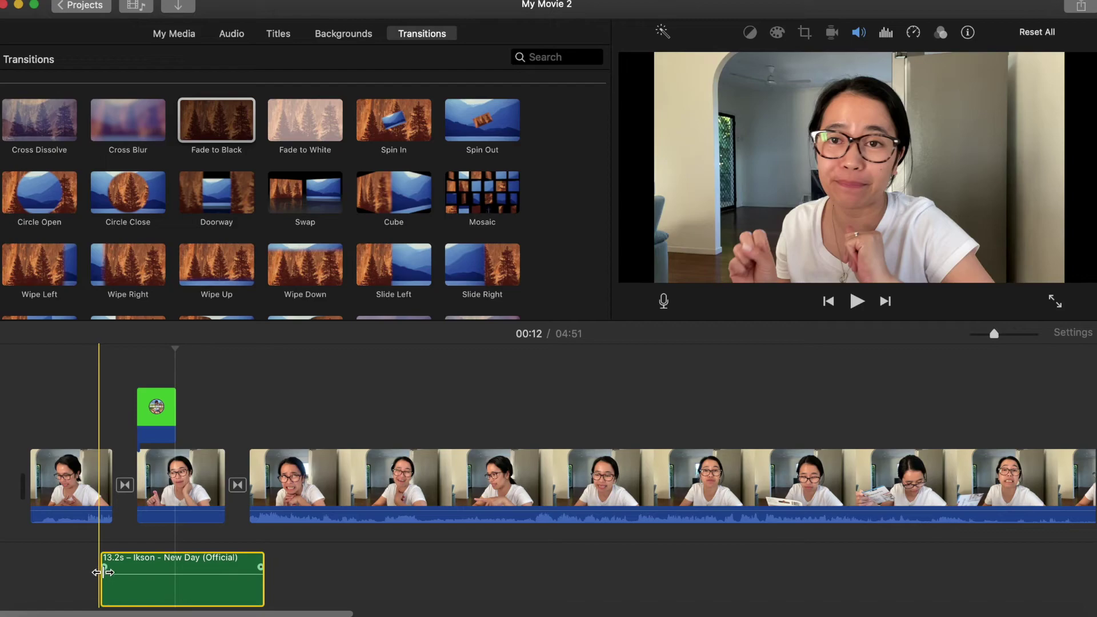
Trim the start of the music clip, leaving a 13.2-second piece.
left_click_drag(104, 572, 239, 566)
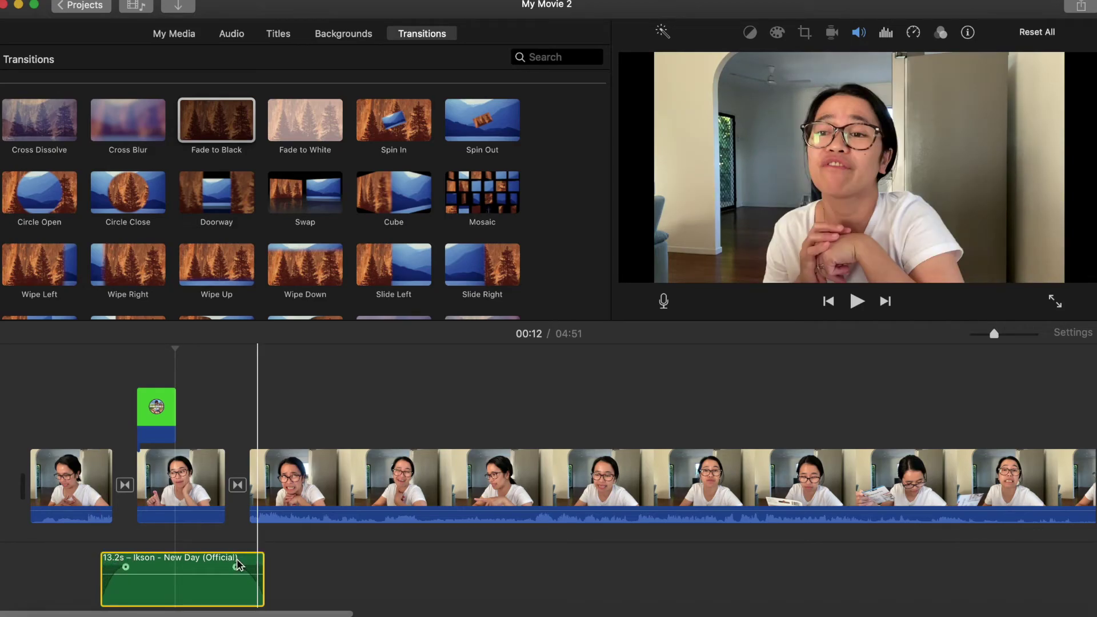
left_click(200, 566)
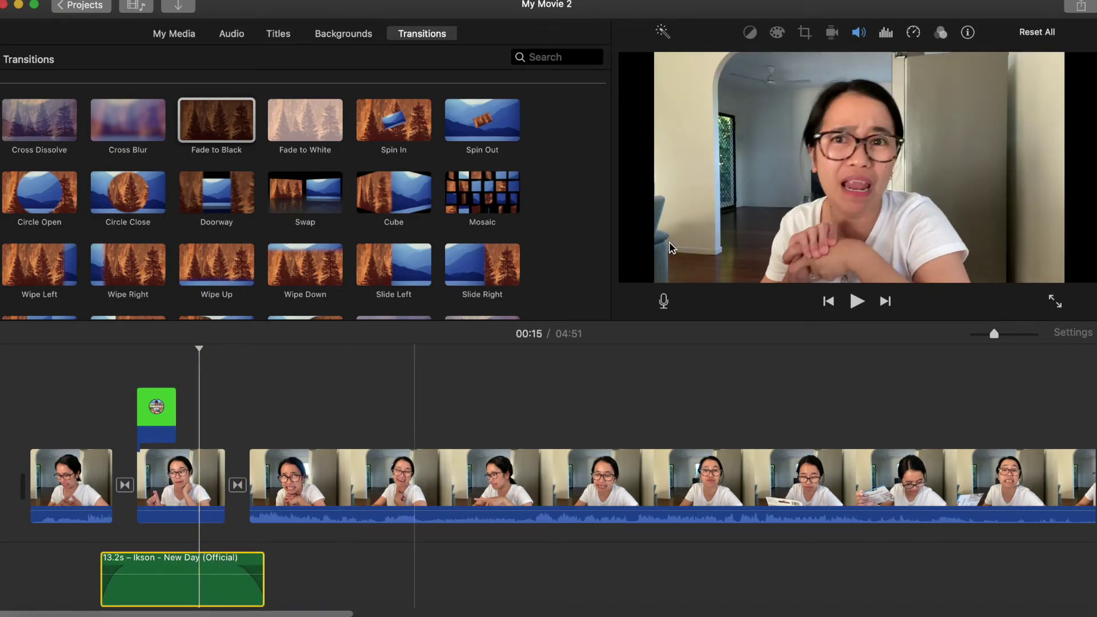
left_click(857, 33)
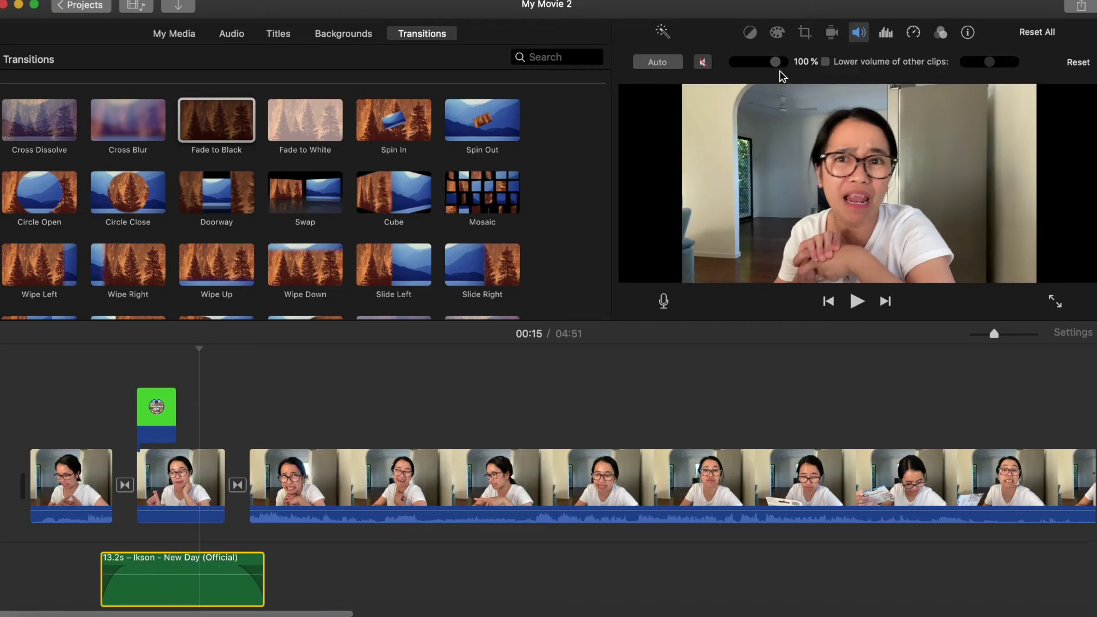
Unmute the Ikson 'New Day' music and lower its volume slider to 52%.
left_click(703, 62)
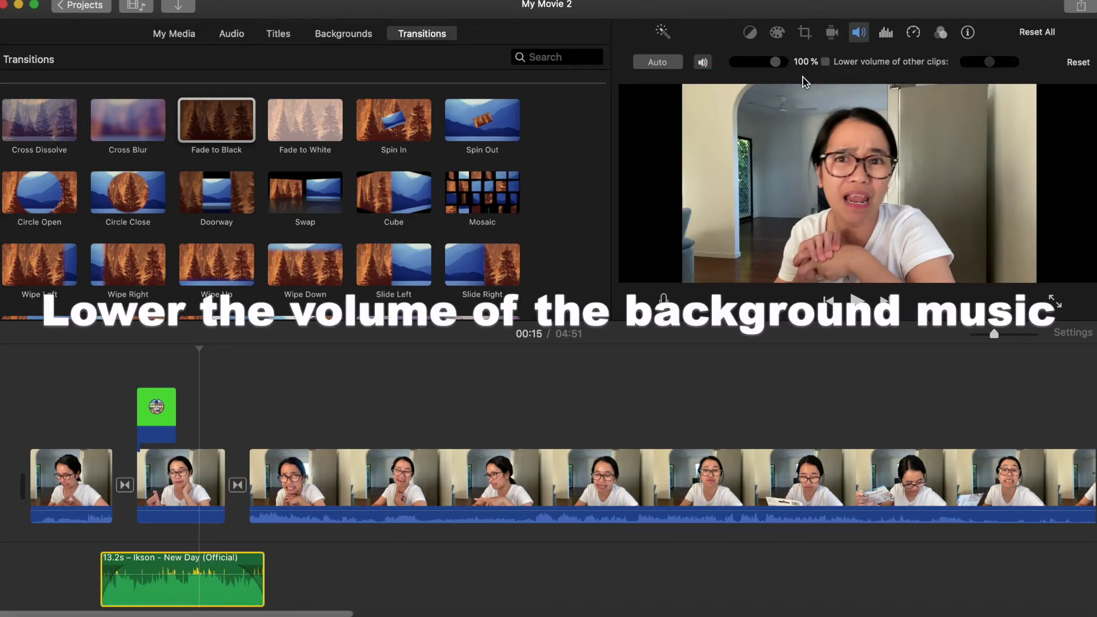
left_click_drag(771, 66, 756, 67)
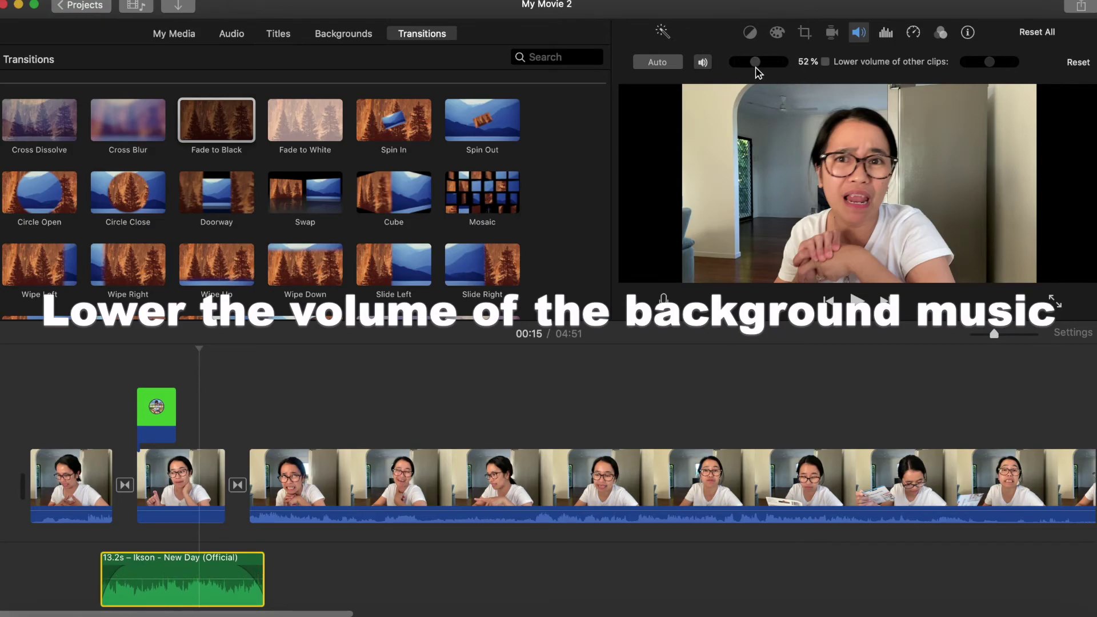